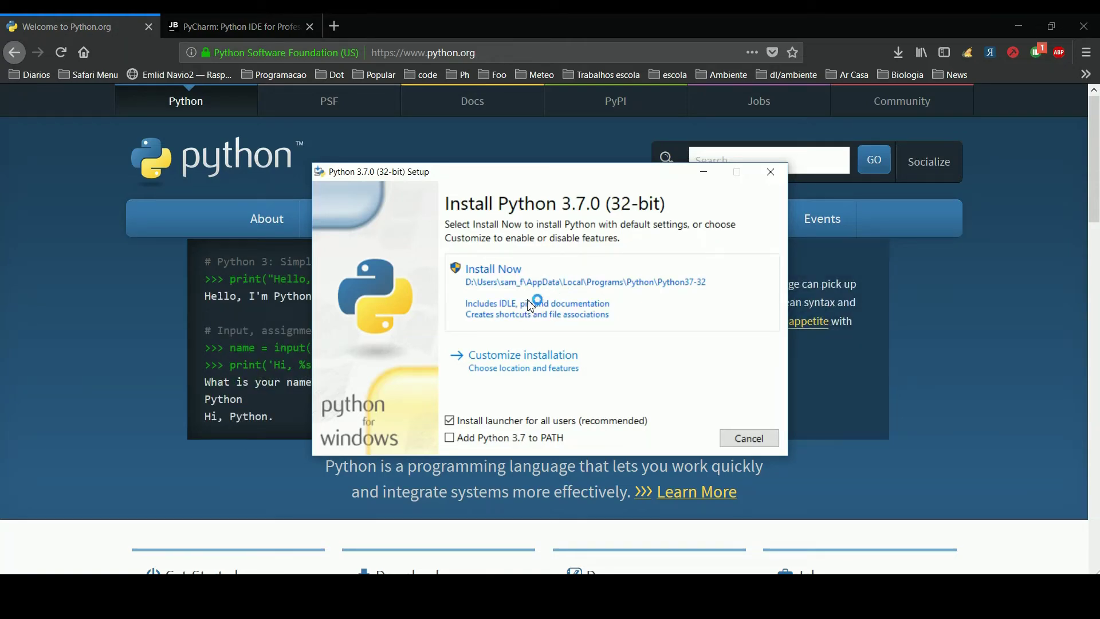
Step: Install Python 3.7.0 with the default settings and with Python 3.7 added to PATH, and close the finished setup
click(509, 438)
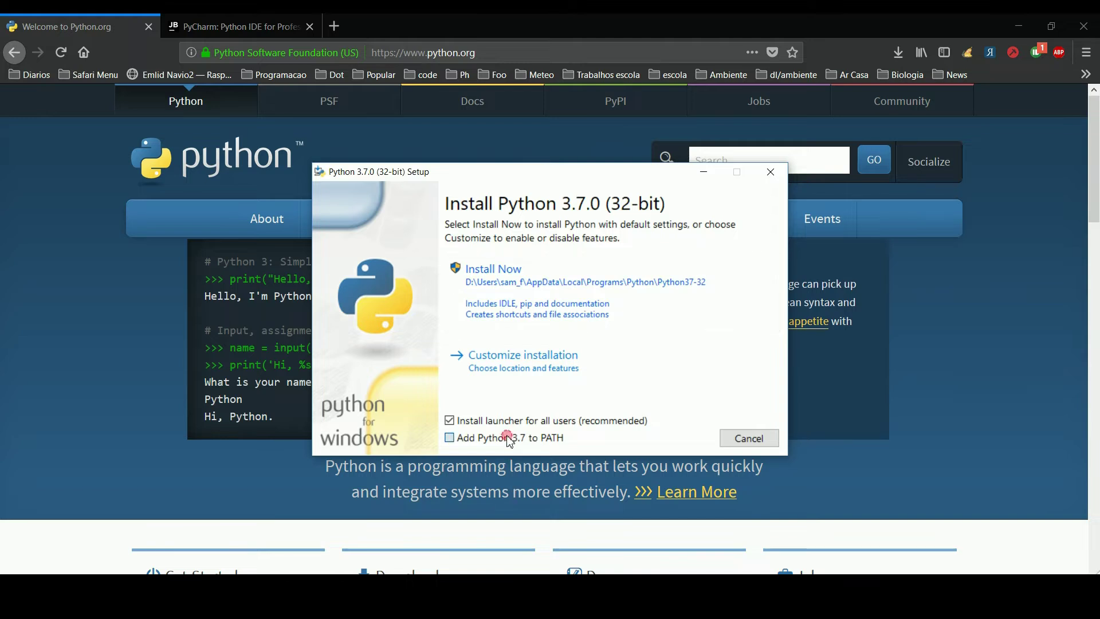
click(540, 300)
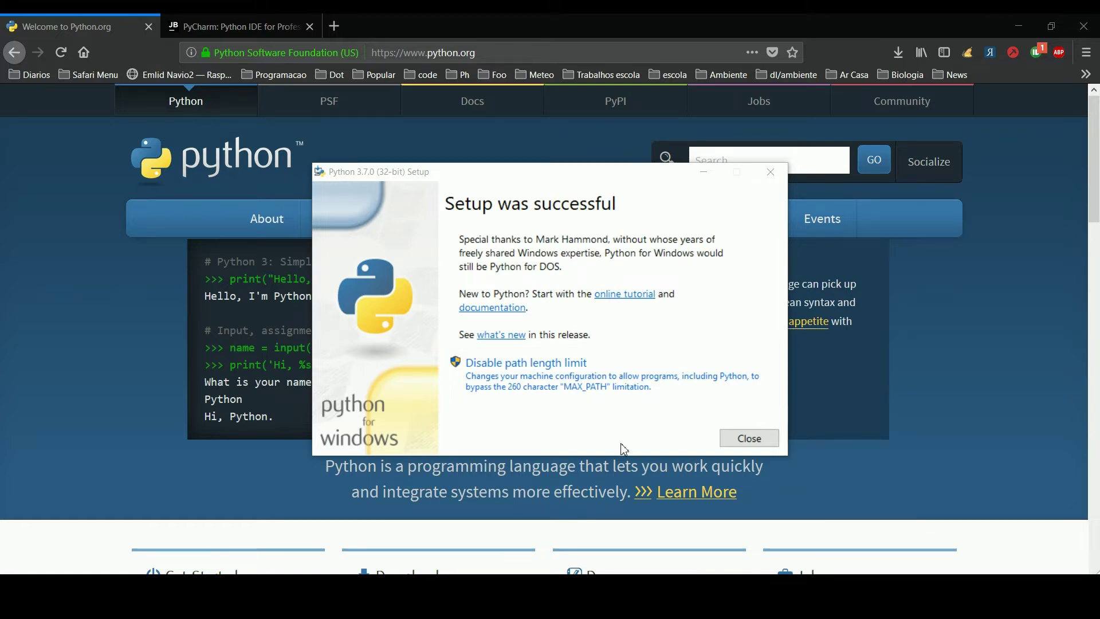
click(760, 447)
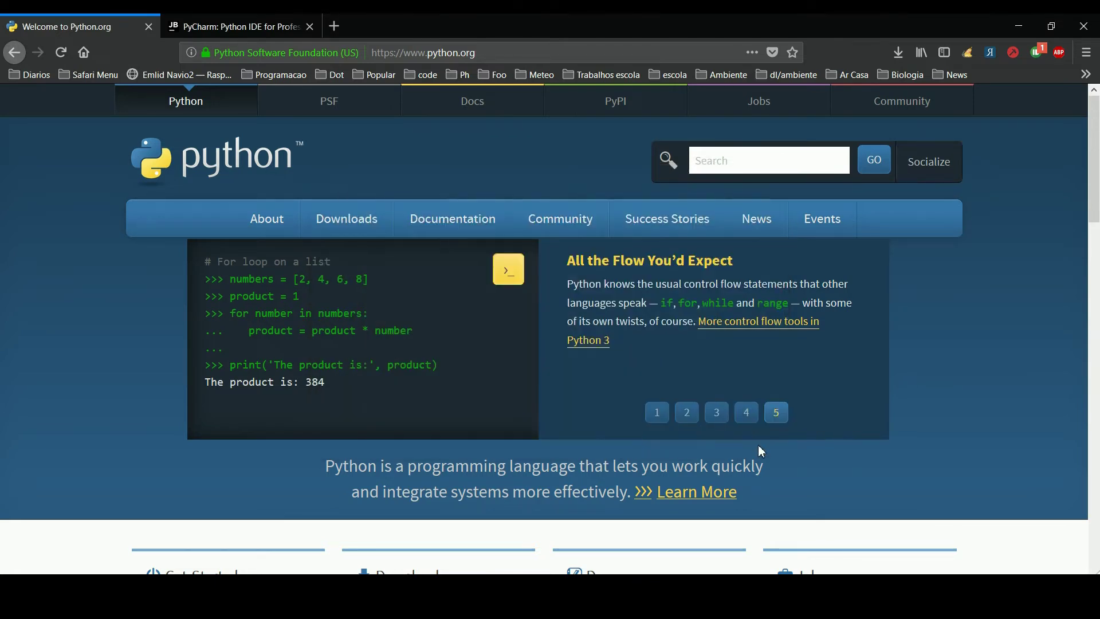
Step: Download the Windows Community installer from the PyCharm website and save it as pycharm-community-2018.2.1 in the Downloads folder
click(256, 20)
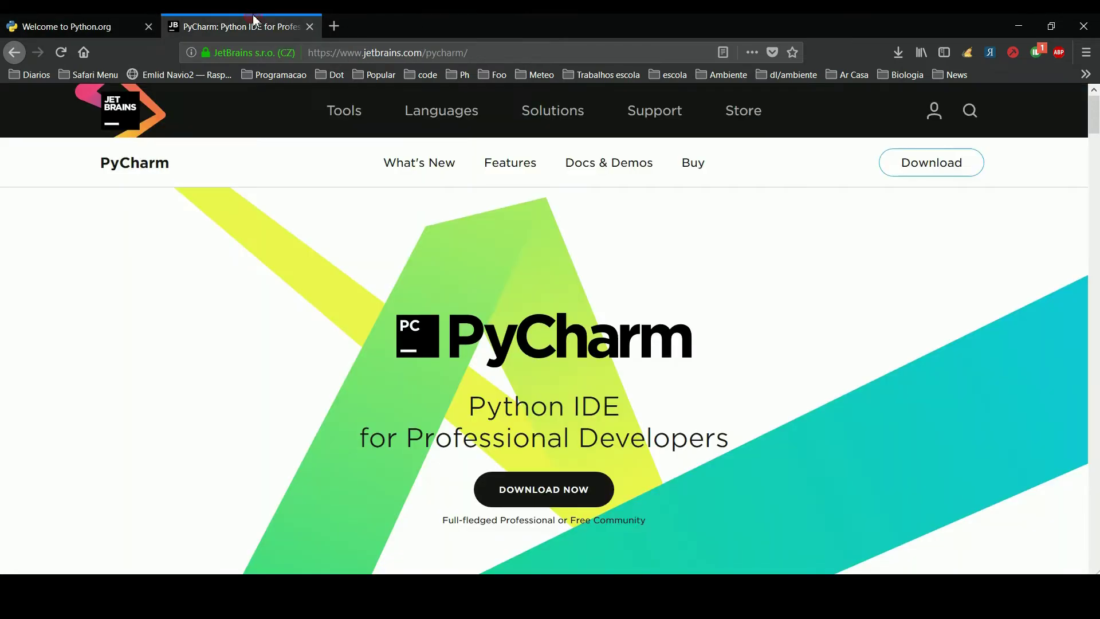
click(578, 501)
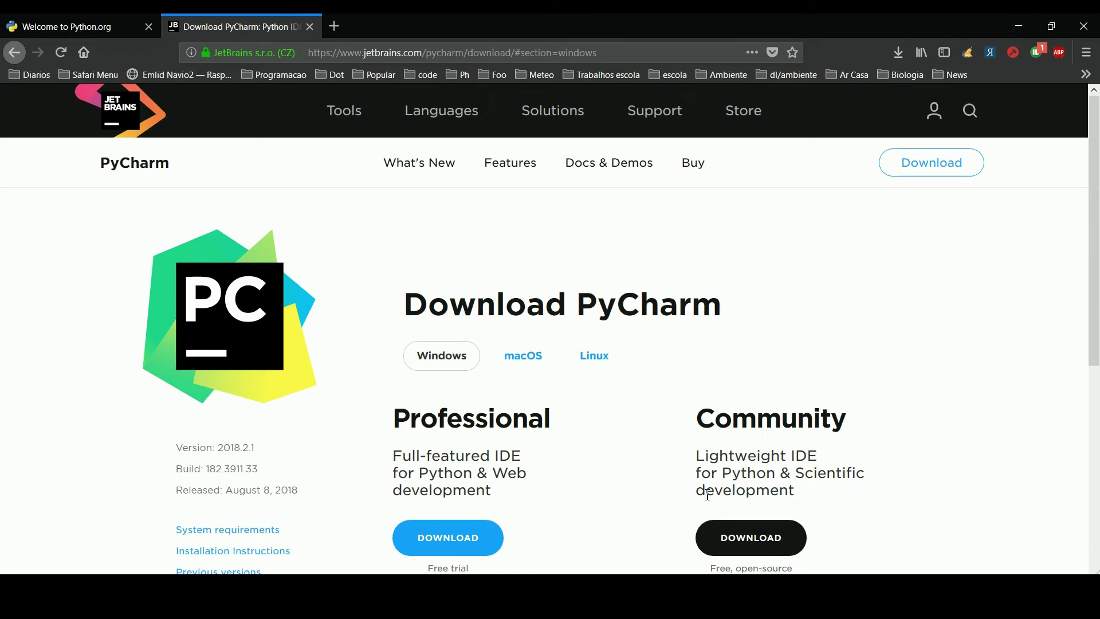
click(747, 541)
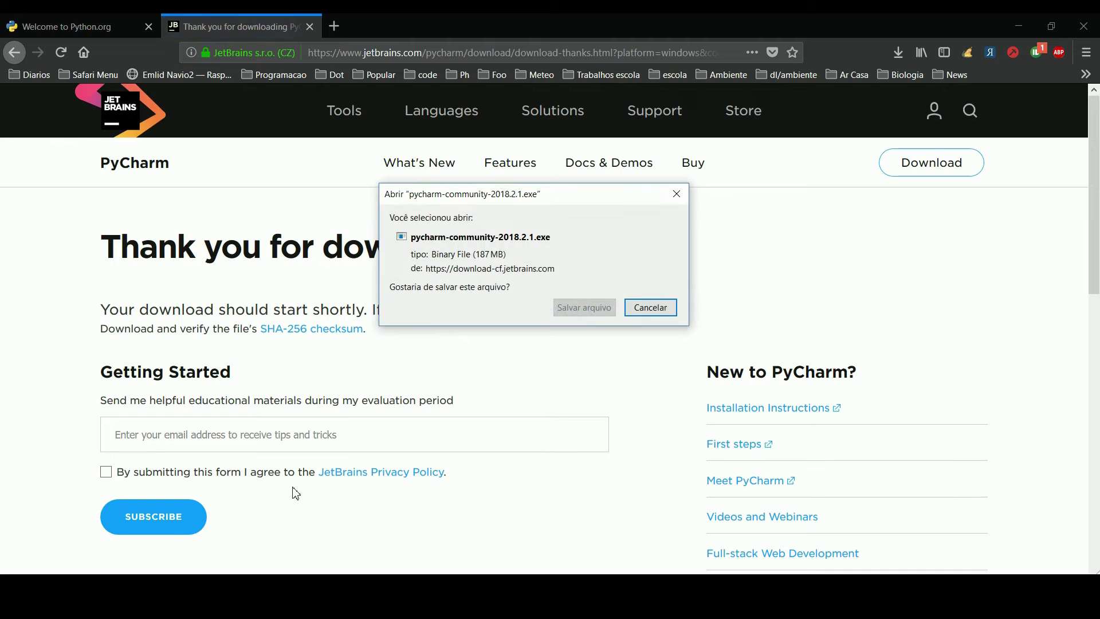
click(594, 309)
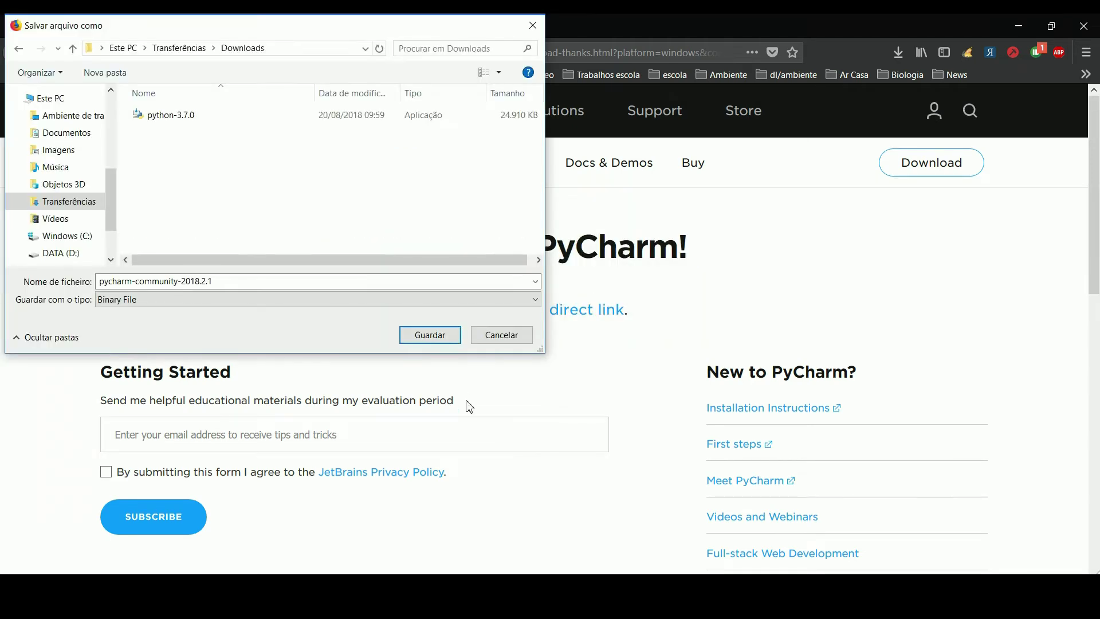
click(431, 337)
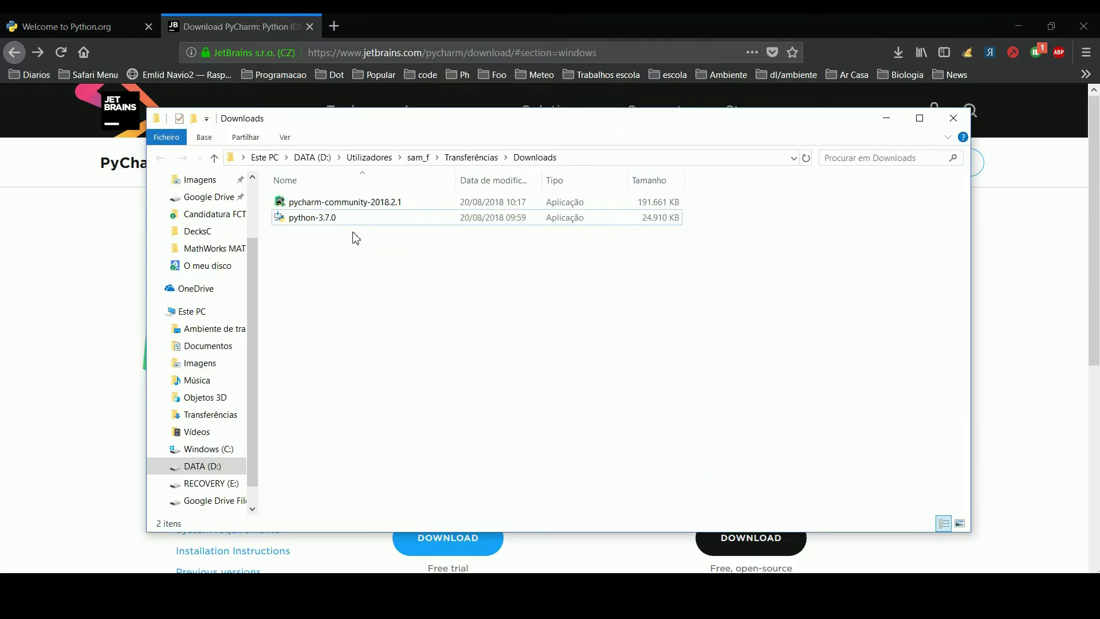
Step: Install PyCharm Community Edition from the downloaded file in the default folder with the .py association, and minimize the windows behind the setup
click(356, 208)
double_click(356, 210)
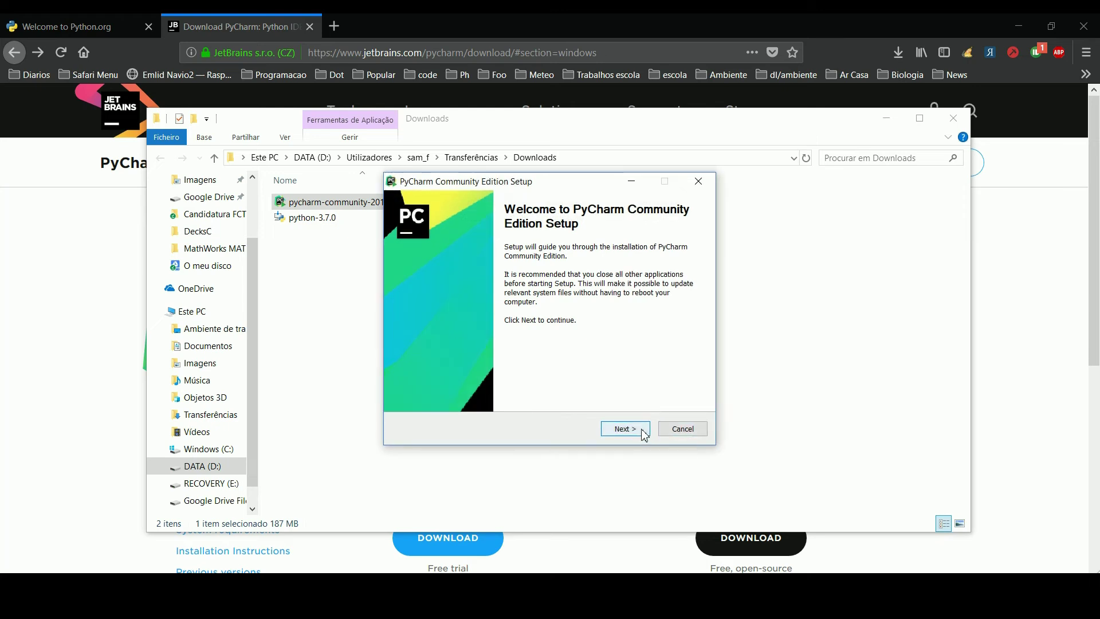
click(645, 435)
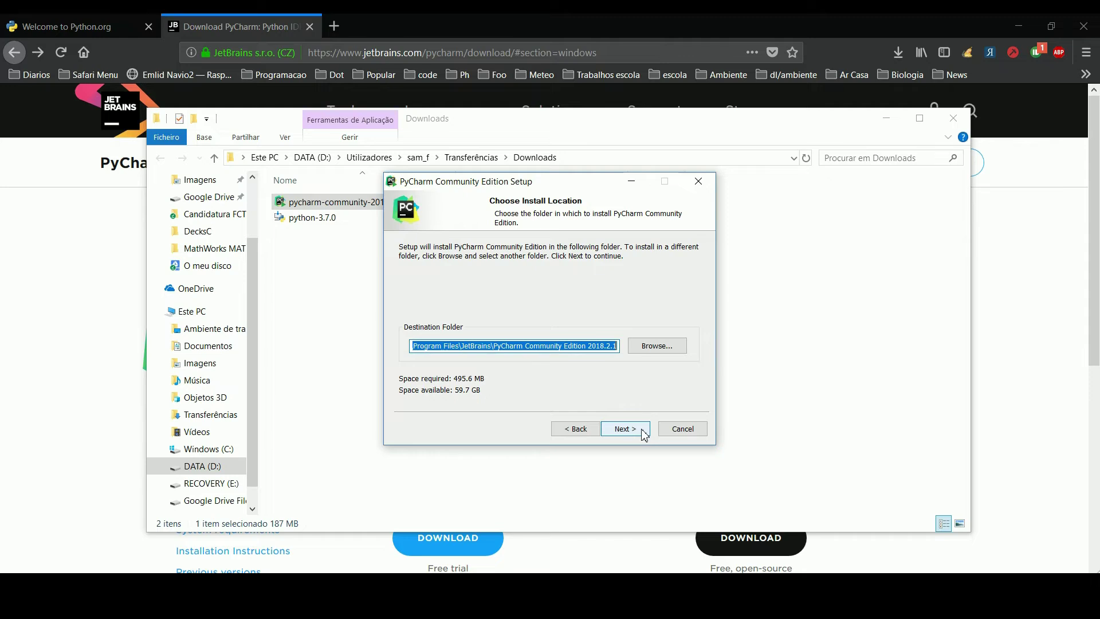
click(645, 436)
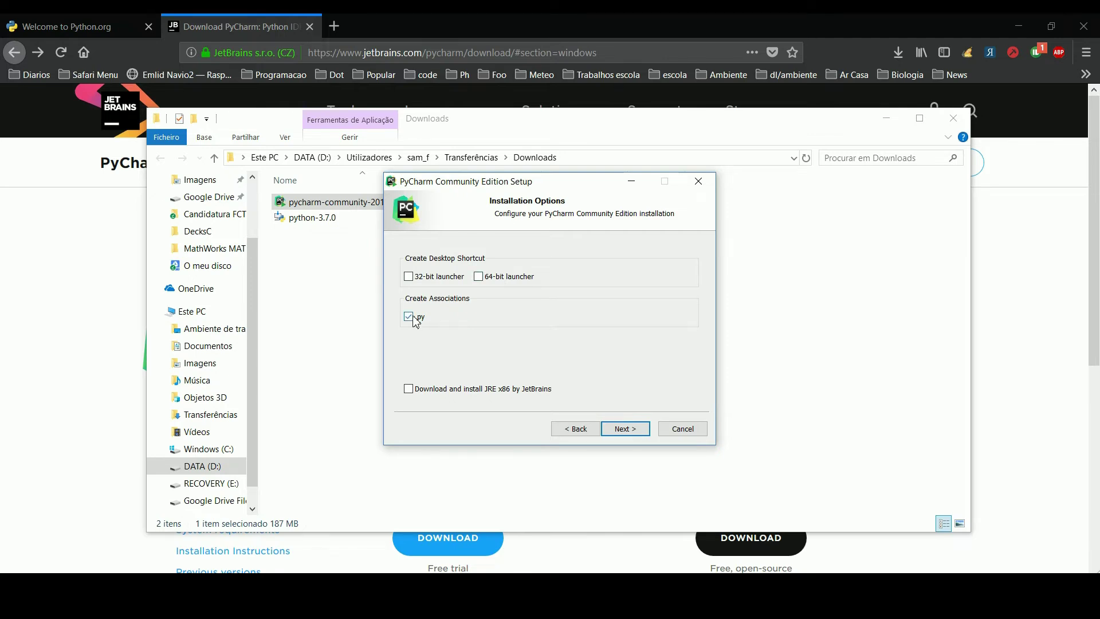
click(618, 431)
click(618, 431)
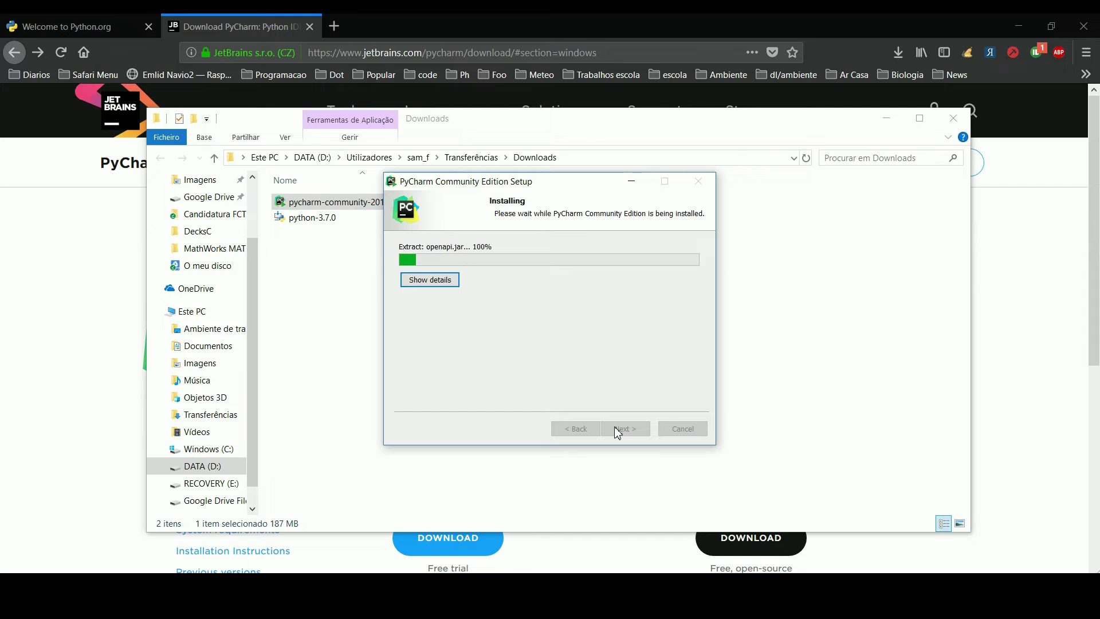
click(886, 119)
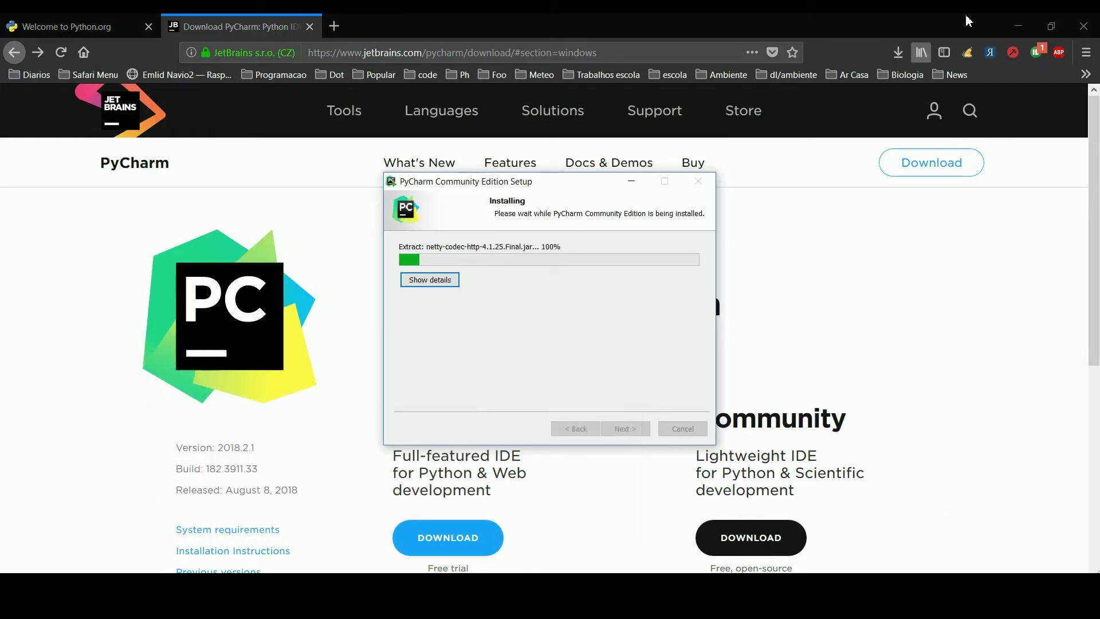
click(1013, 16)
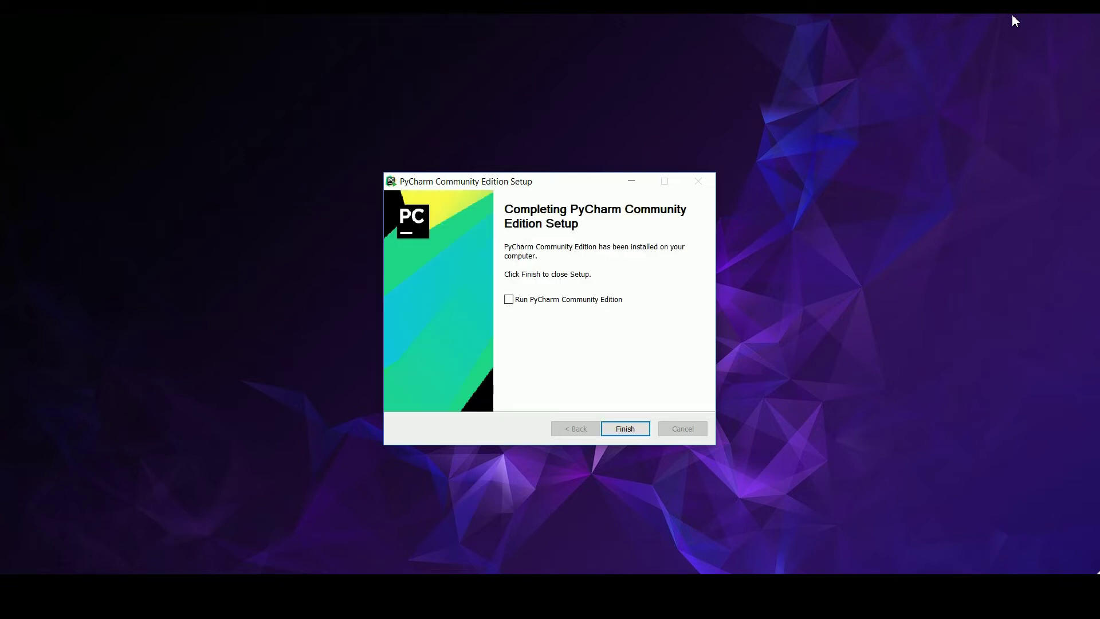
Step: Finish the setup with PyCharm Community Edition set to run, and start it without importing settings
click(572, 298)
click(626, 432)
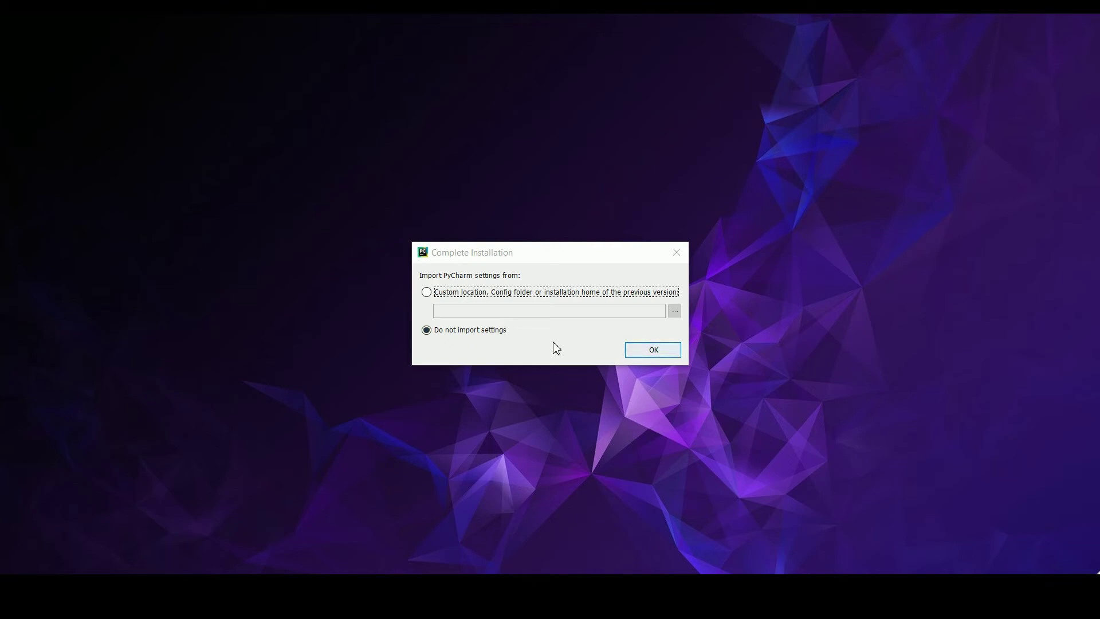
click(638, 351)
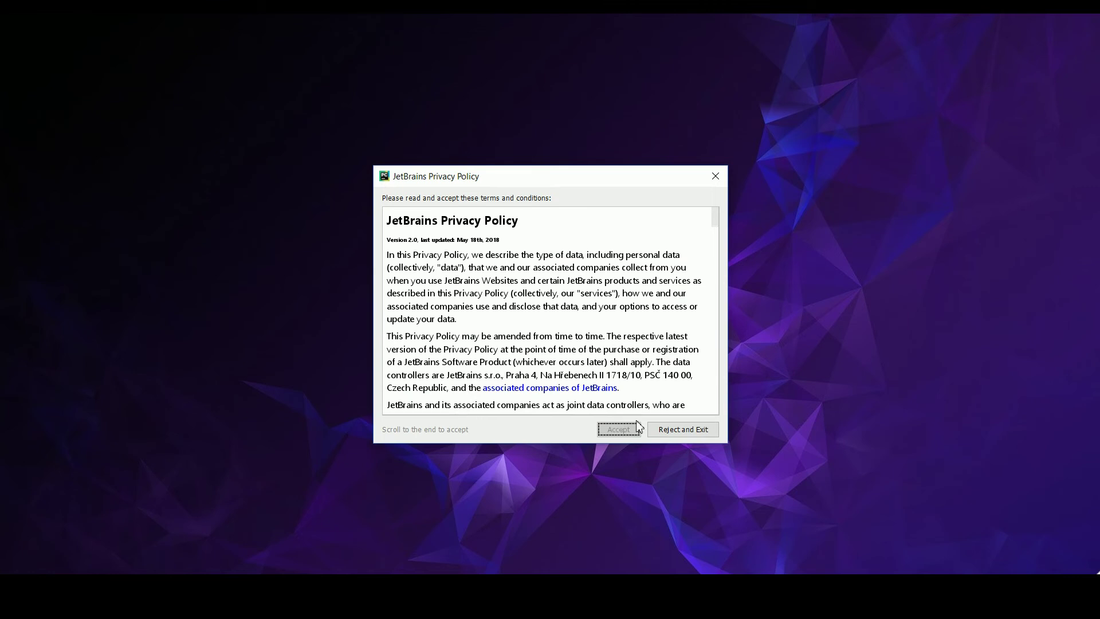
Step: Accept the JetBrains Privacy Policy and complete the initial customization with the Darcula theme and no featured plugins
scroll(664, 312, down, 5)
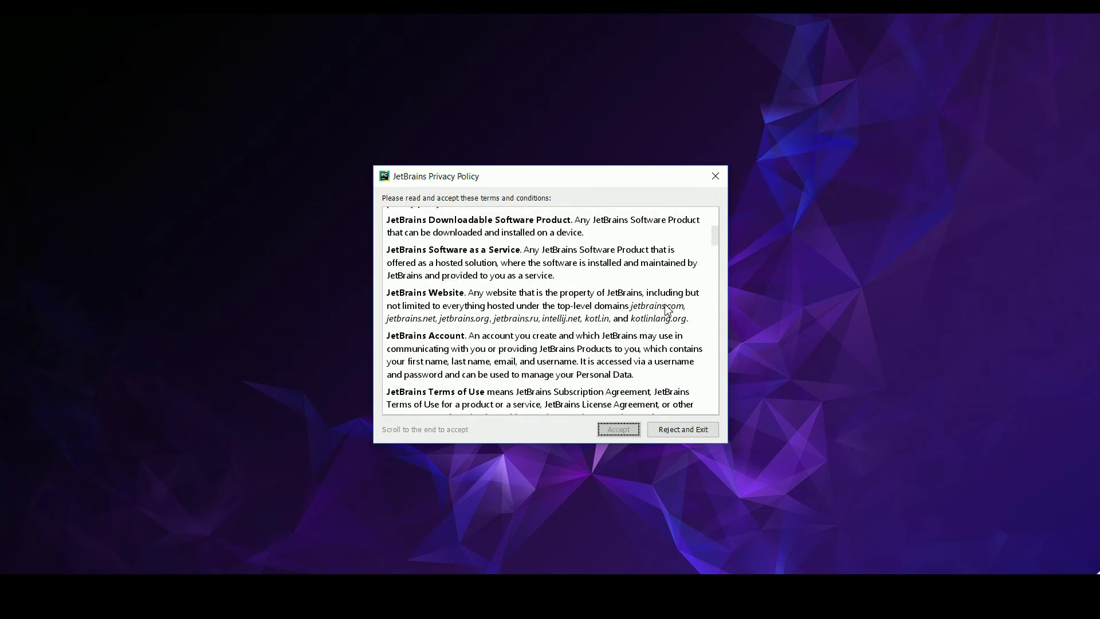
scroll(668, 309, down, 15)
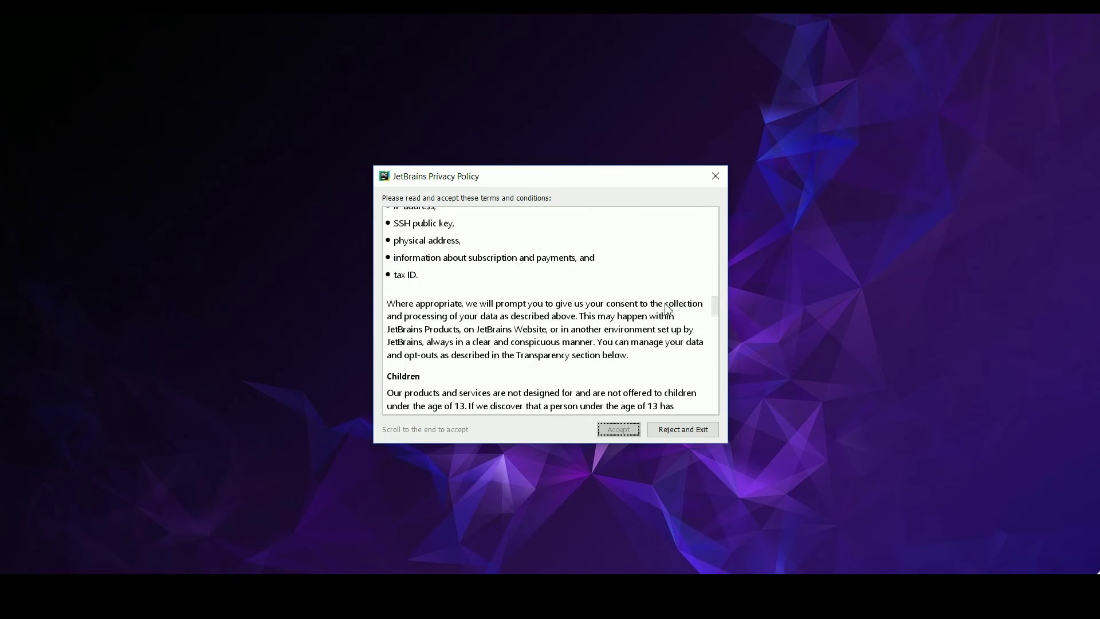
scroll(667, 310, down, 15)
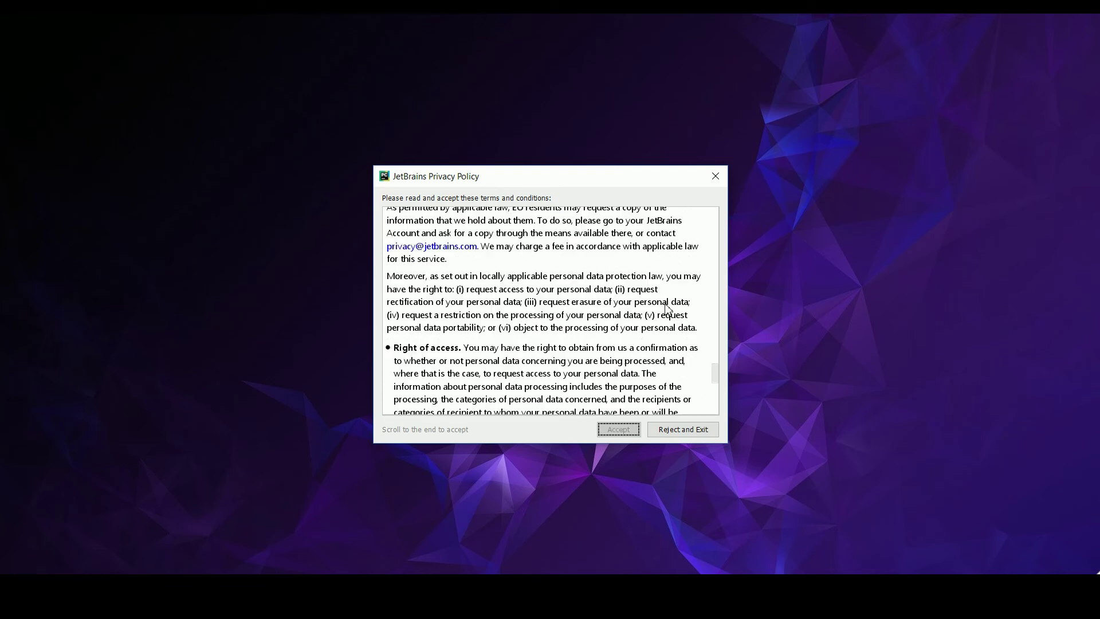
scroll(668, 310, down, 15)
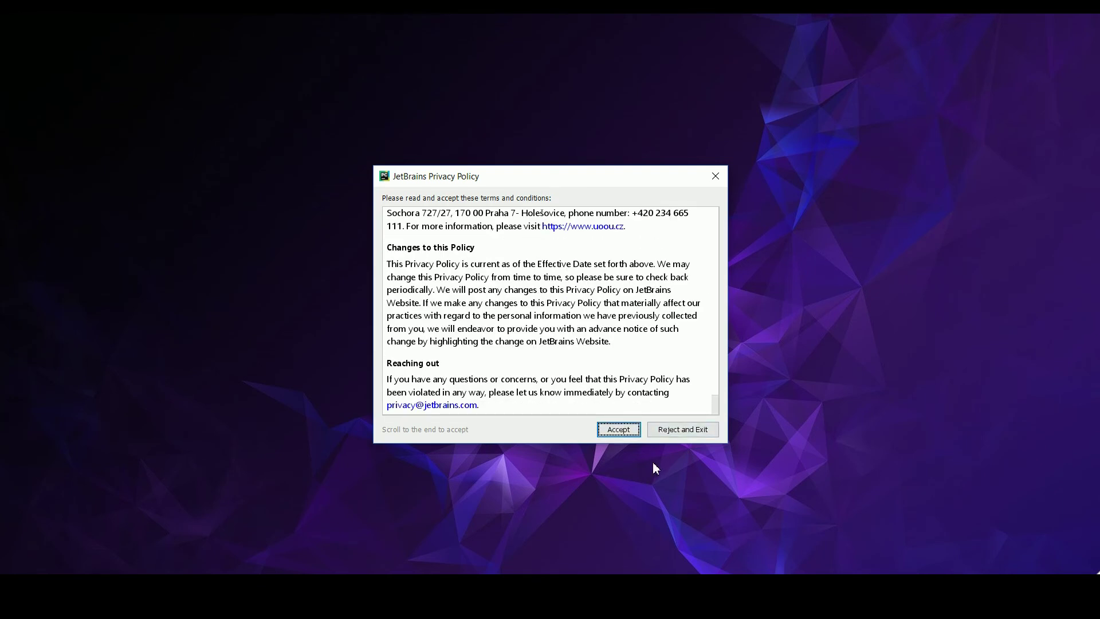
click(620, 430)
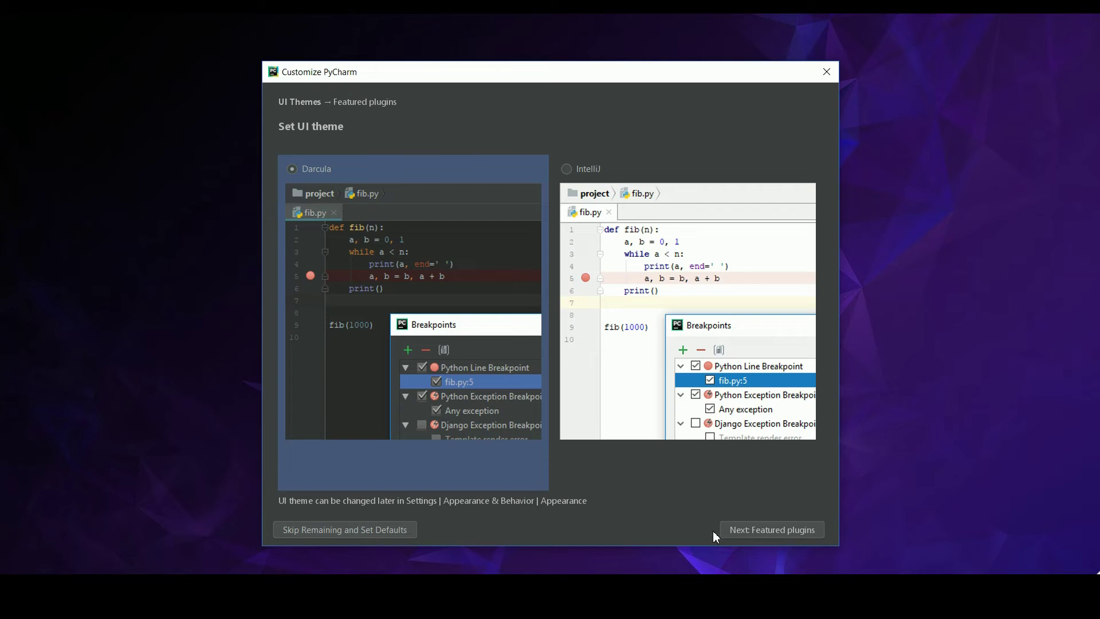
click(772, 532)
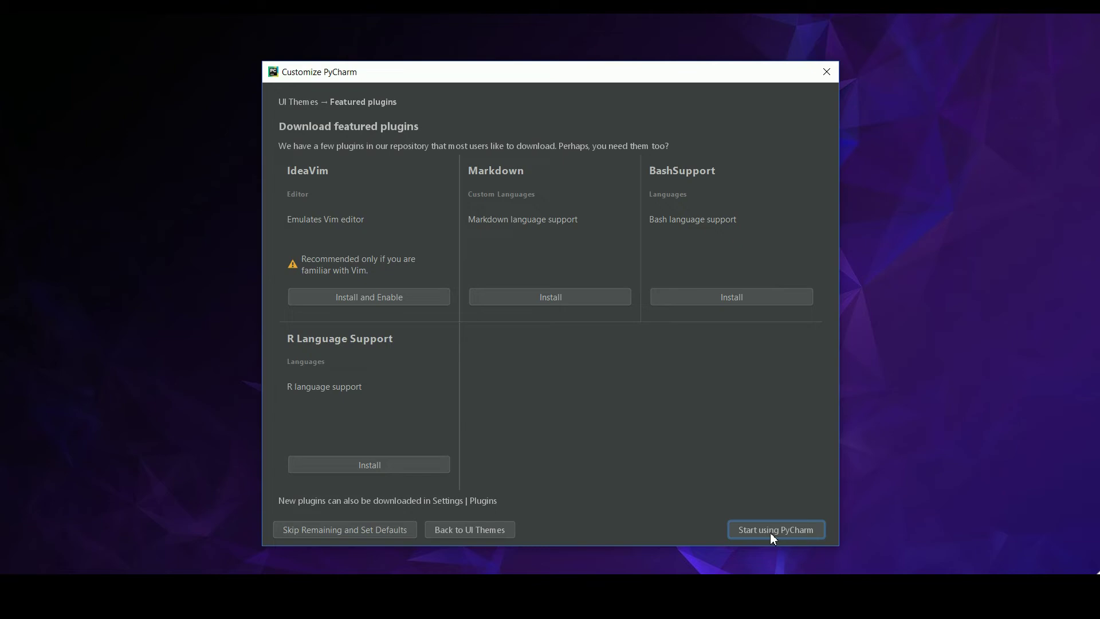
click(771, 534)
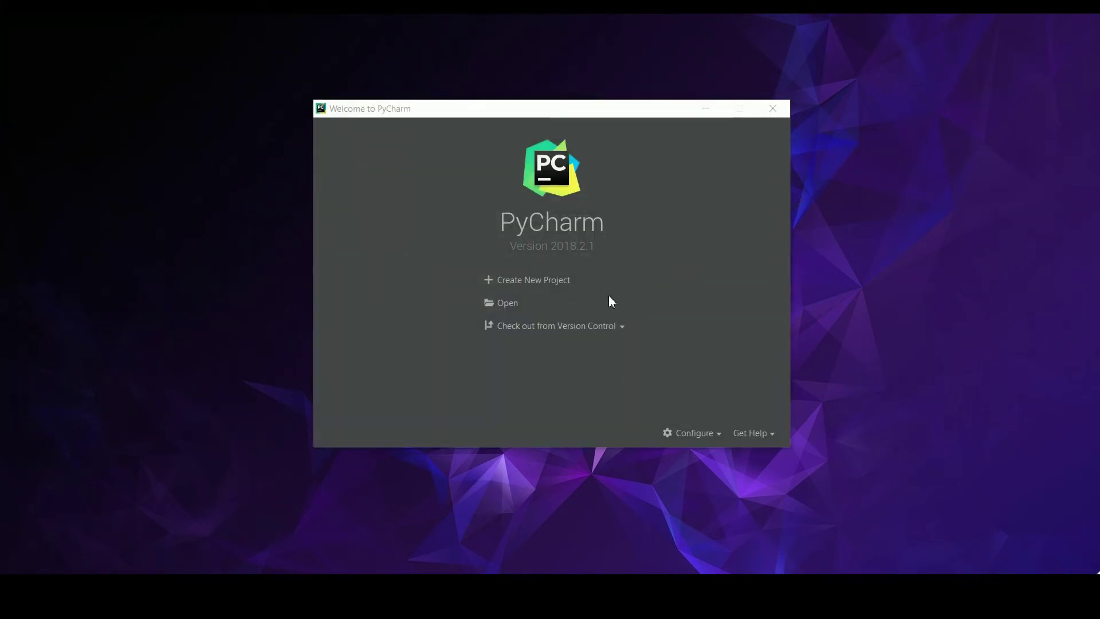
Step: Create a new project named HelloWorld in the PycharmProjects folder, and dismiss the startup tip with the project window maximized
click(547, 283)
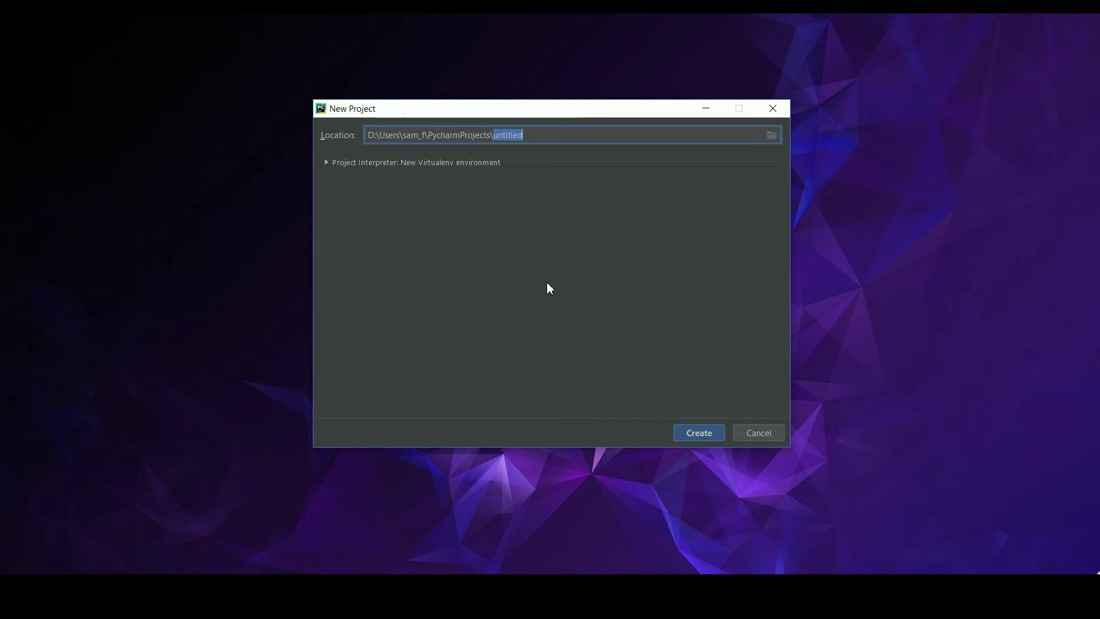
text(H)
text(loWorld)
click(703, 434)
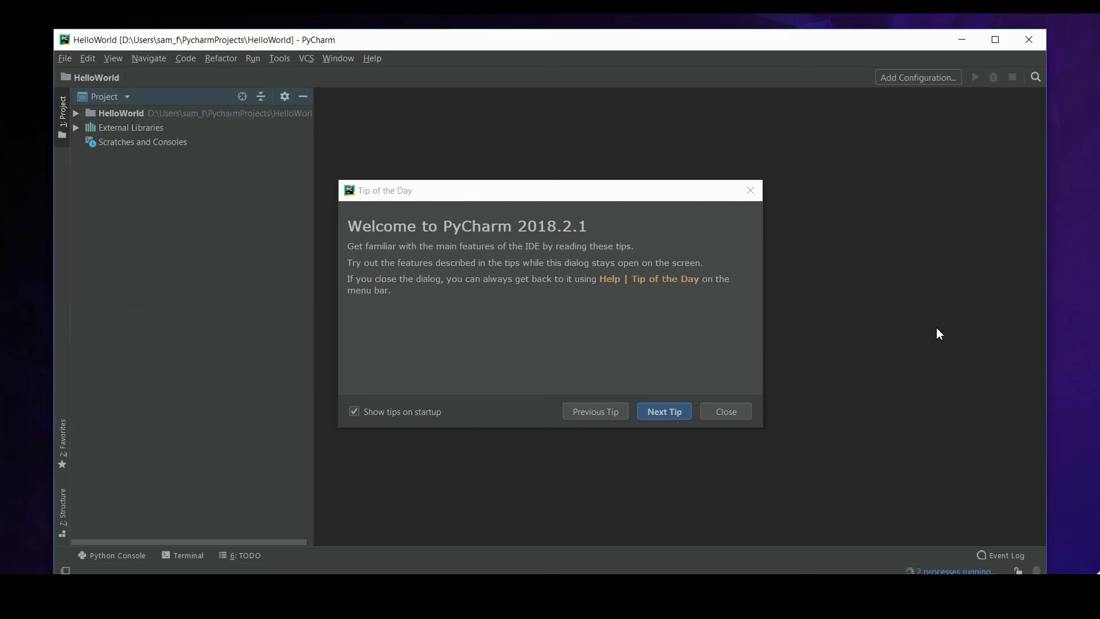
click(732, 414)
click(994, 40)
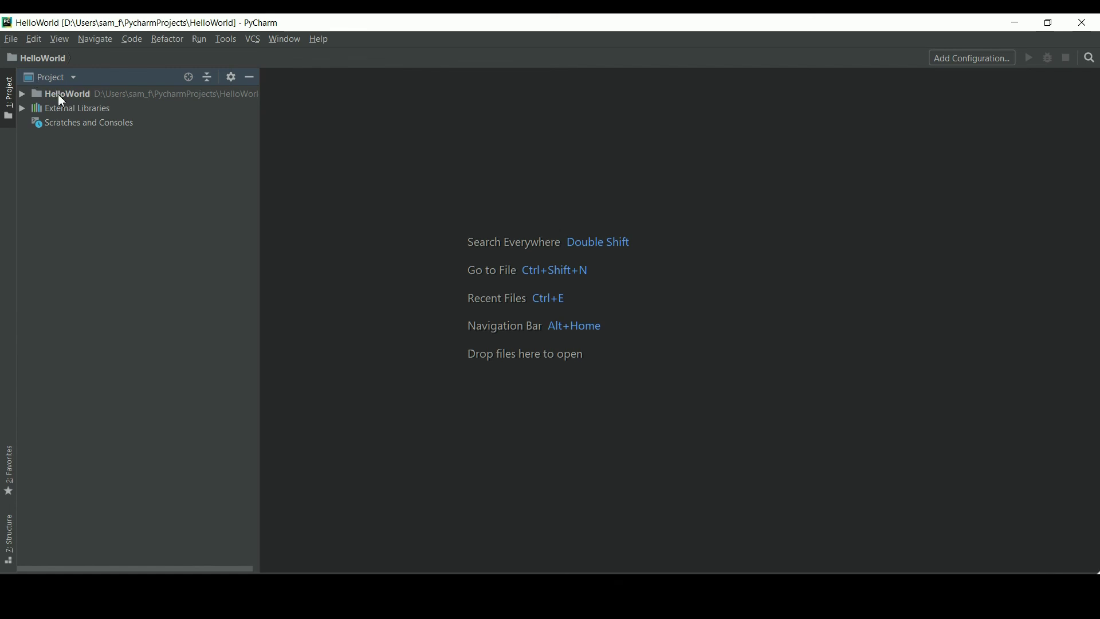
Step: Create a new Python file named HelloWorld in the HelloWorld project's root folder
click(23, 97)
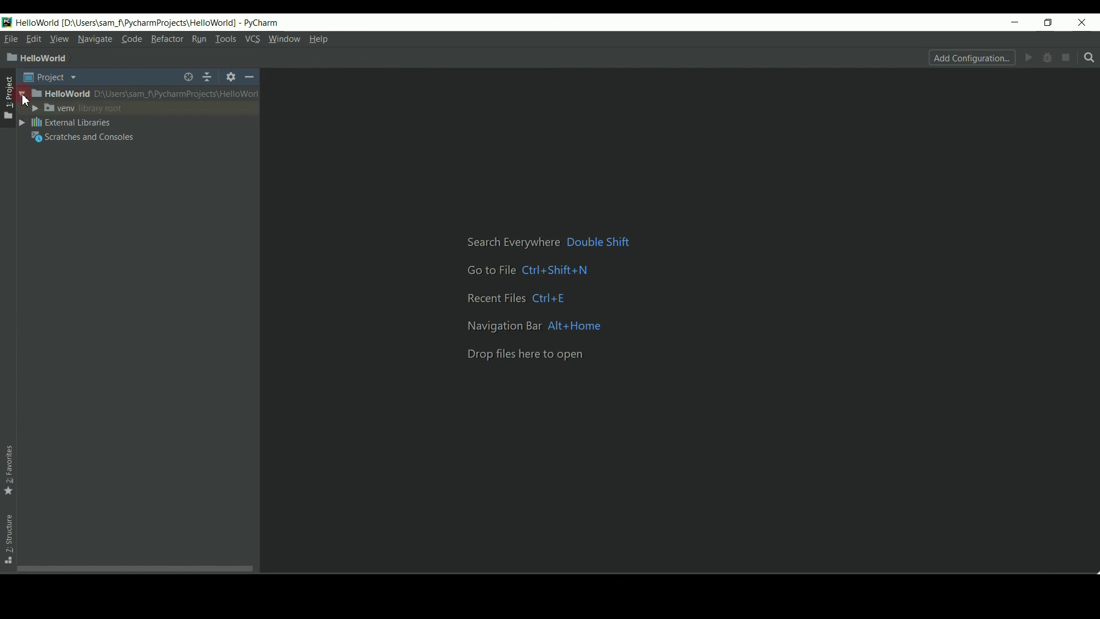
click(57, 95)
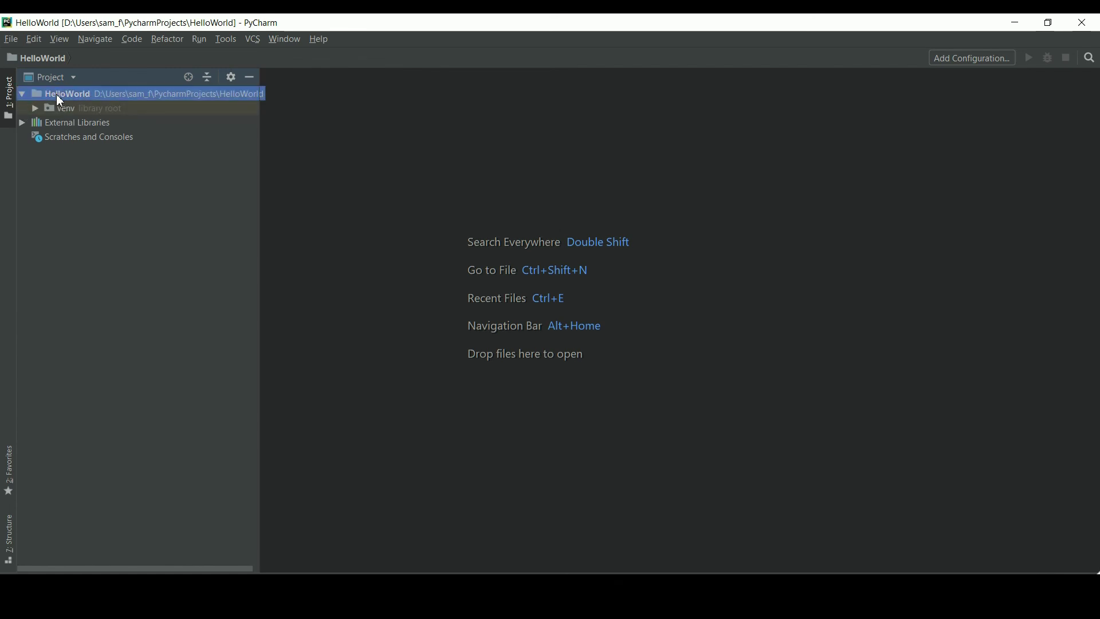
right_click(59, 100)
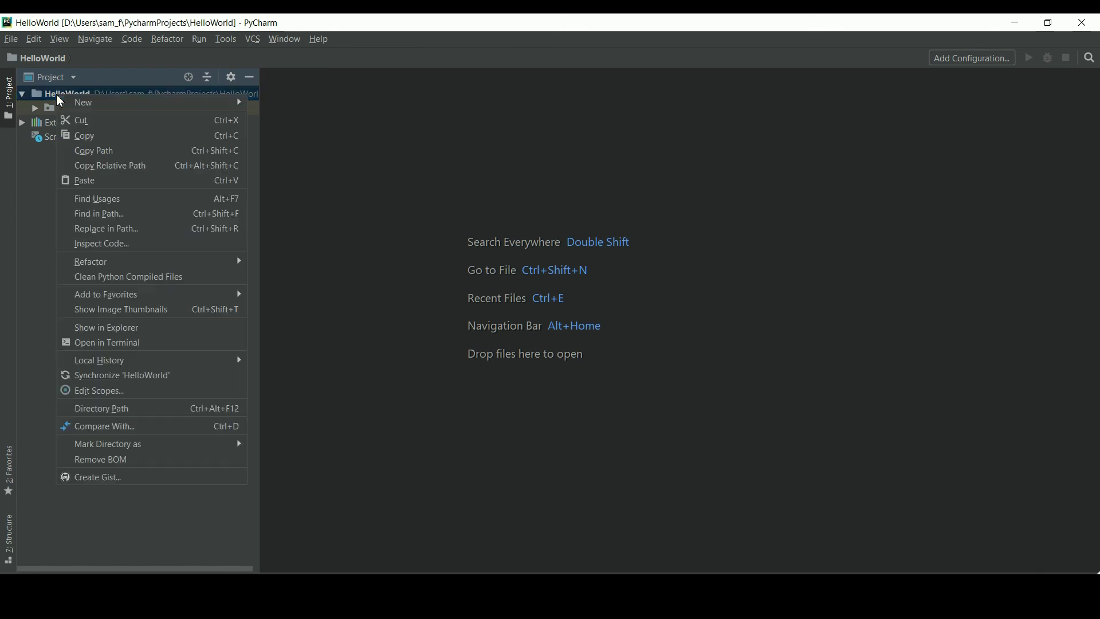
mouse_move(111, 104)
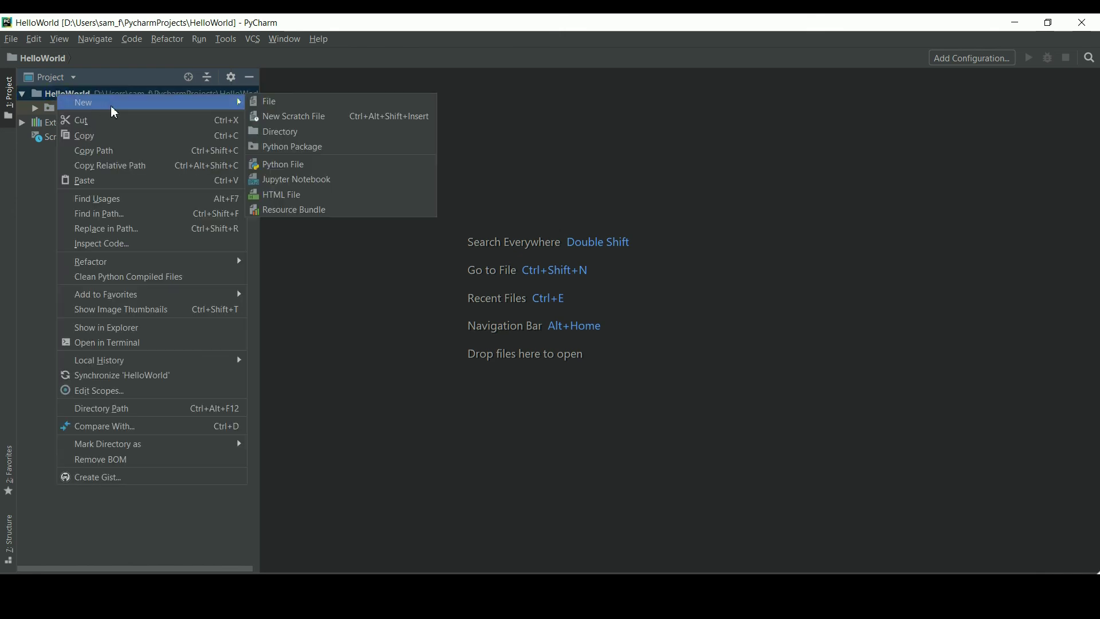
click(348, 165)
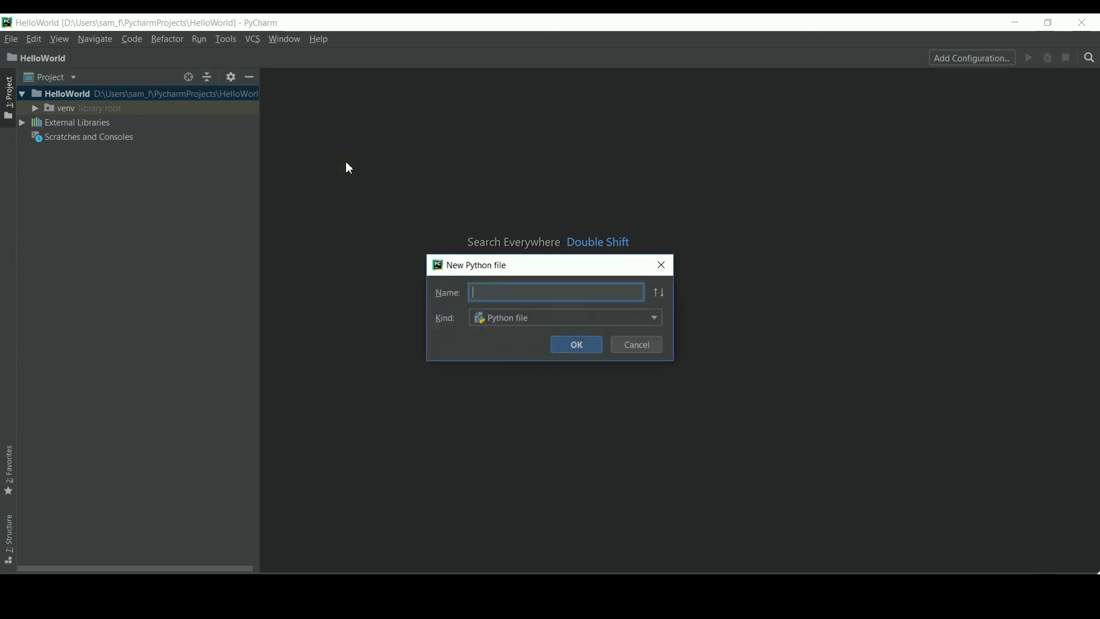
text(Hello)
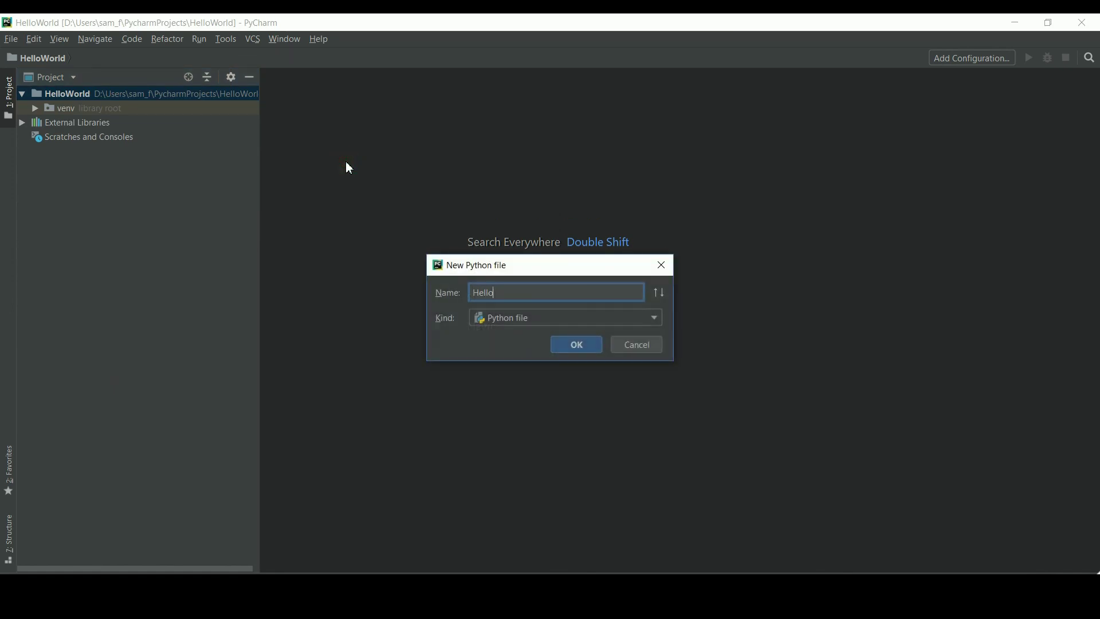
text(W)
key(BackSpace)
text(World)
click(591, 343)
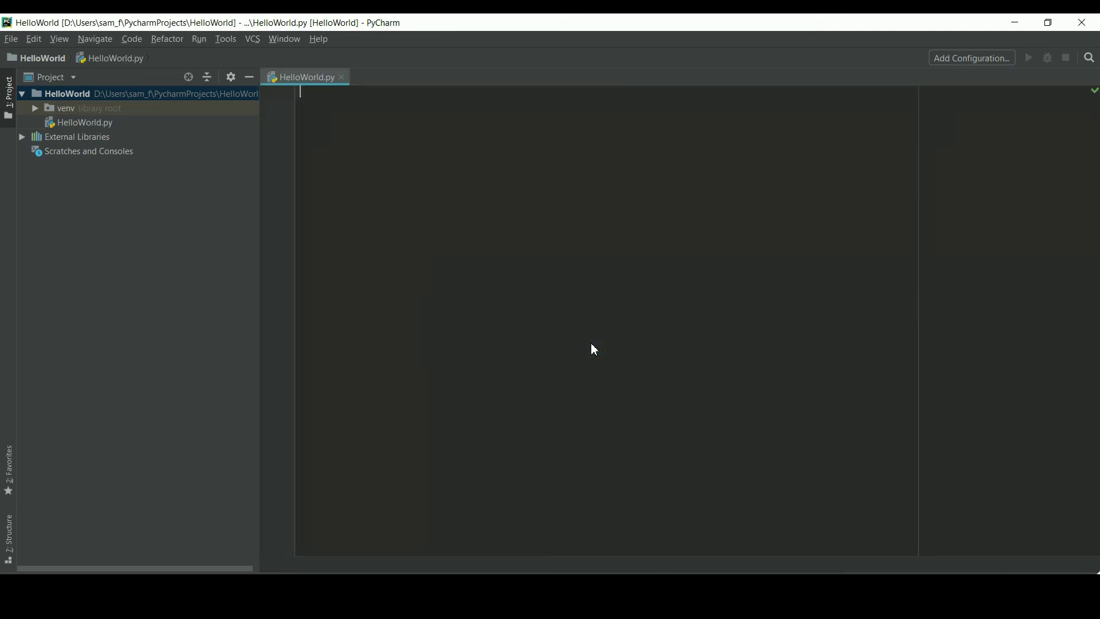
Step: Write the statement print('Hello World') on the first line of HelloWorld.py
text(print()
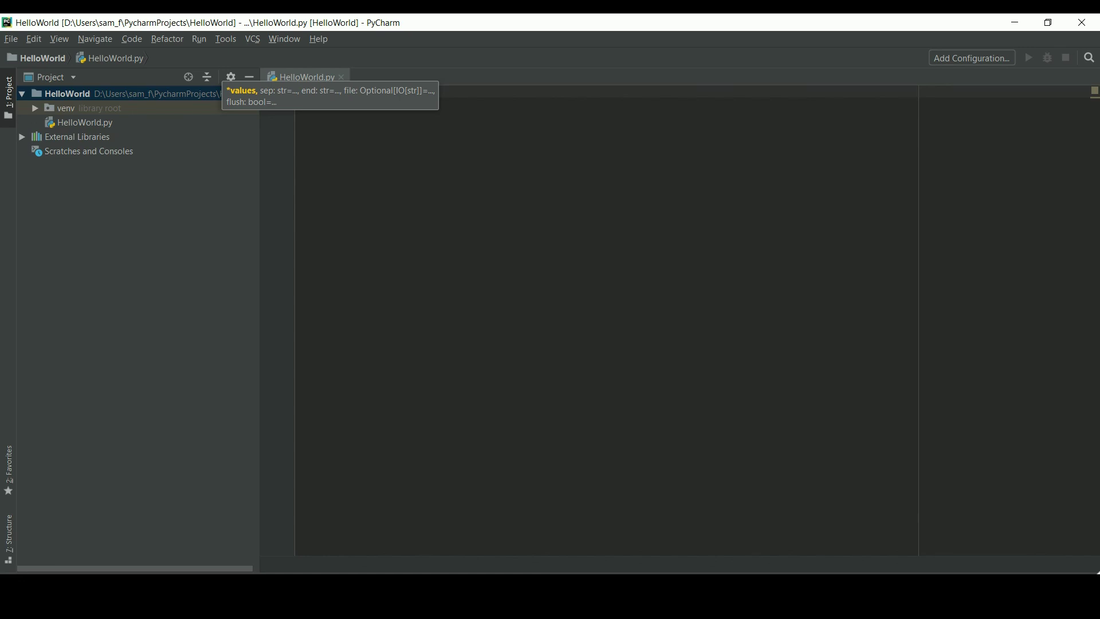
click(623, 276)
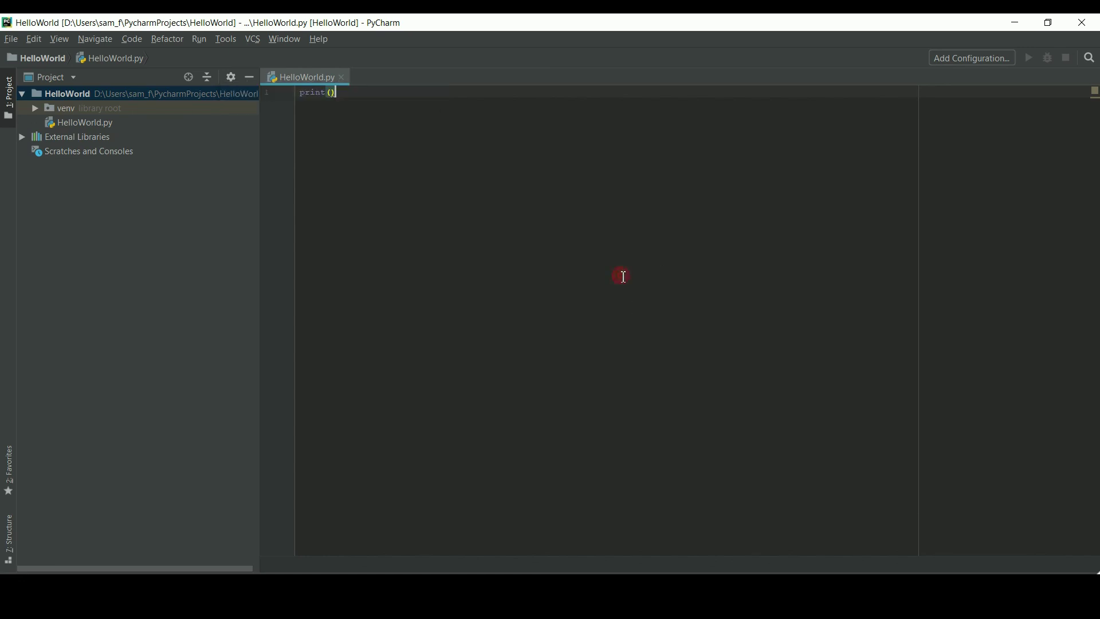
key(BackSpace)
text('Hello World)
Step: Run the HelloWorld script from its file, and run it again with the HelloWorld run configuration
right_click(303, 75)
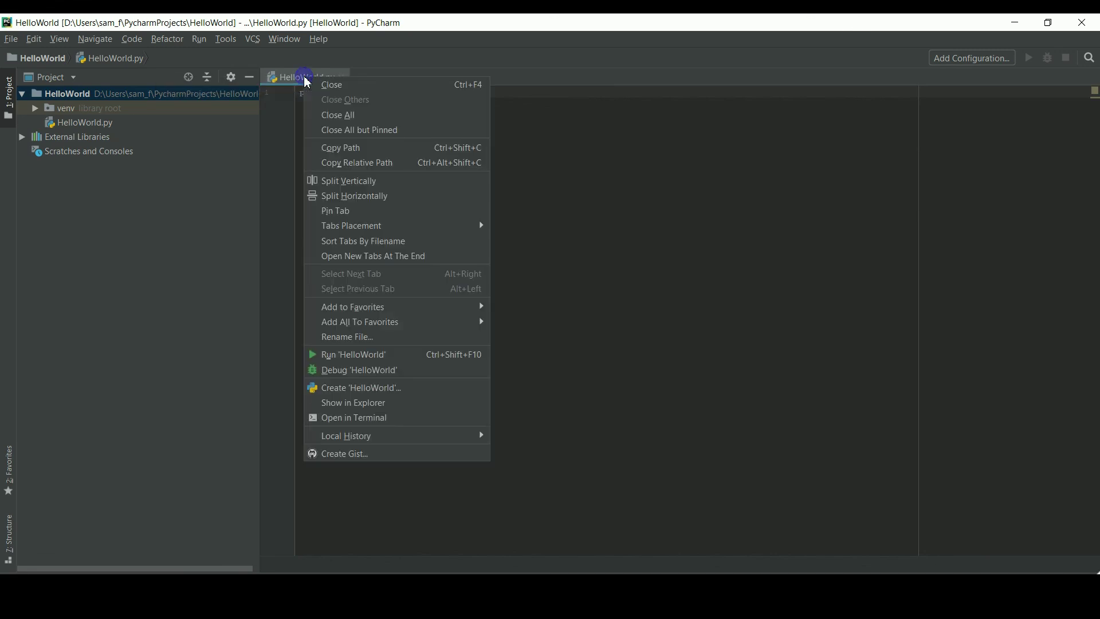
click(408, 355)
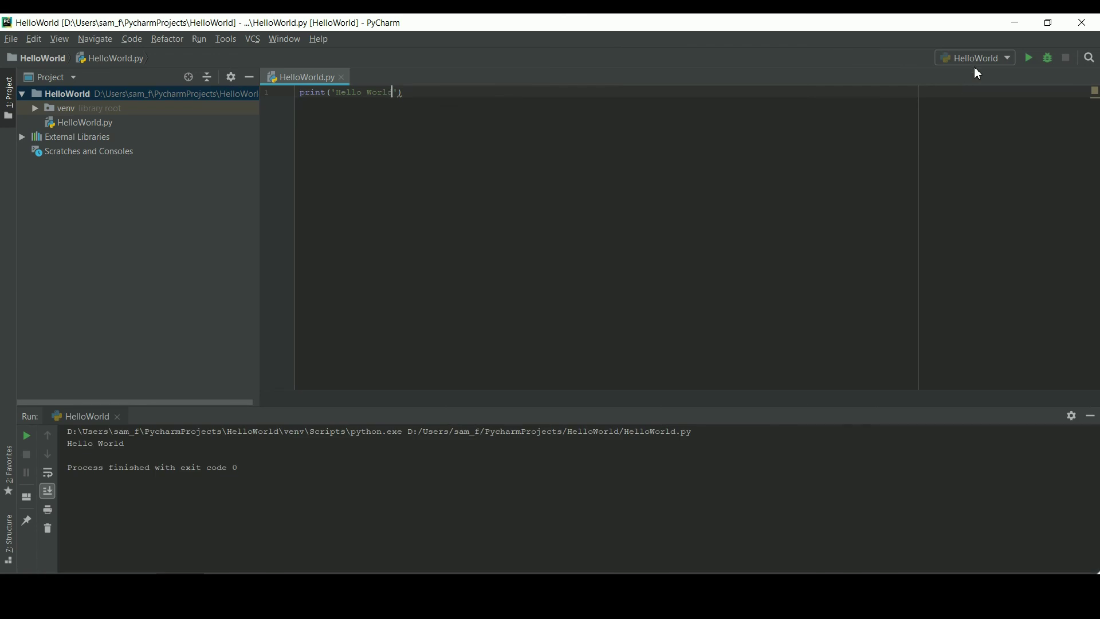
click(1036, 63)
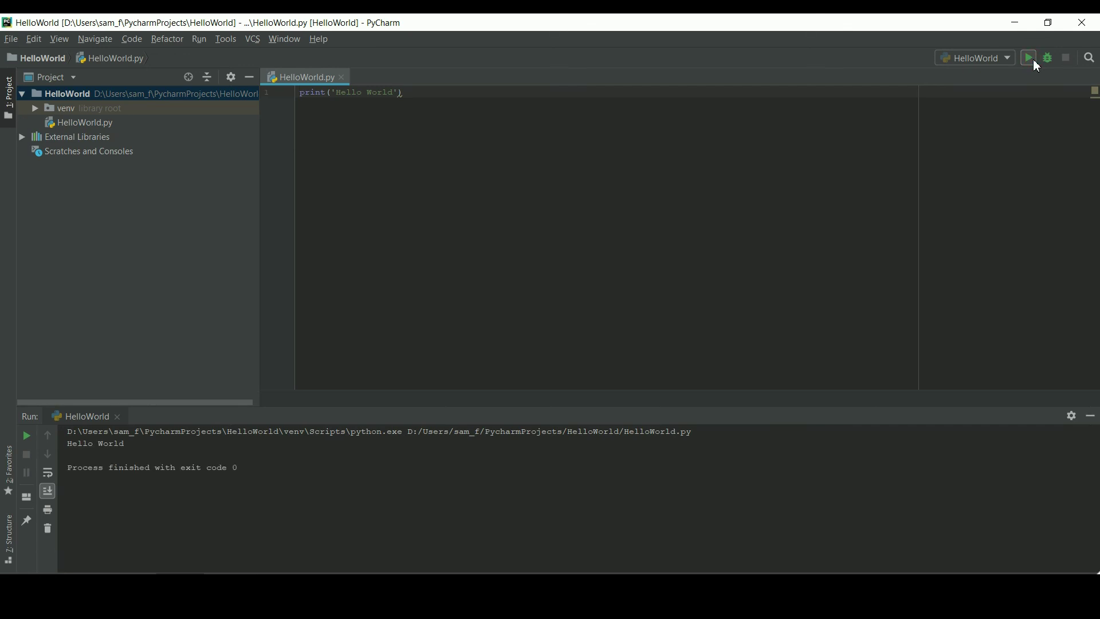